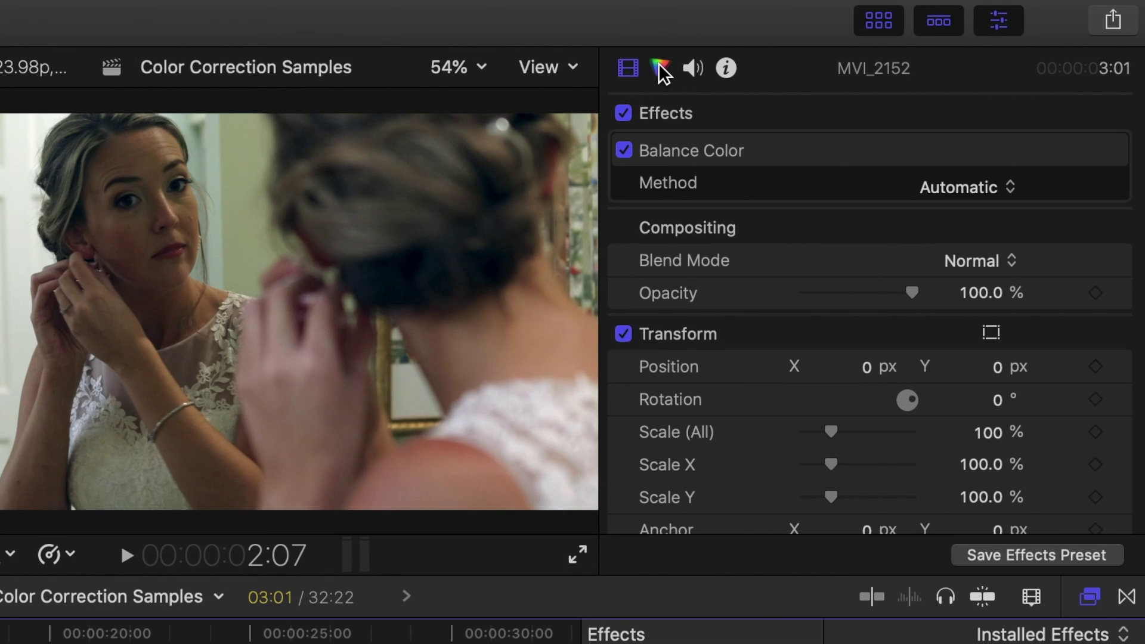
# Step: Add a Color Wheels correction to the MVI_2152 clip
pyautogui.click(659, 64)
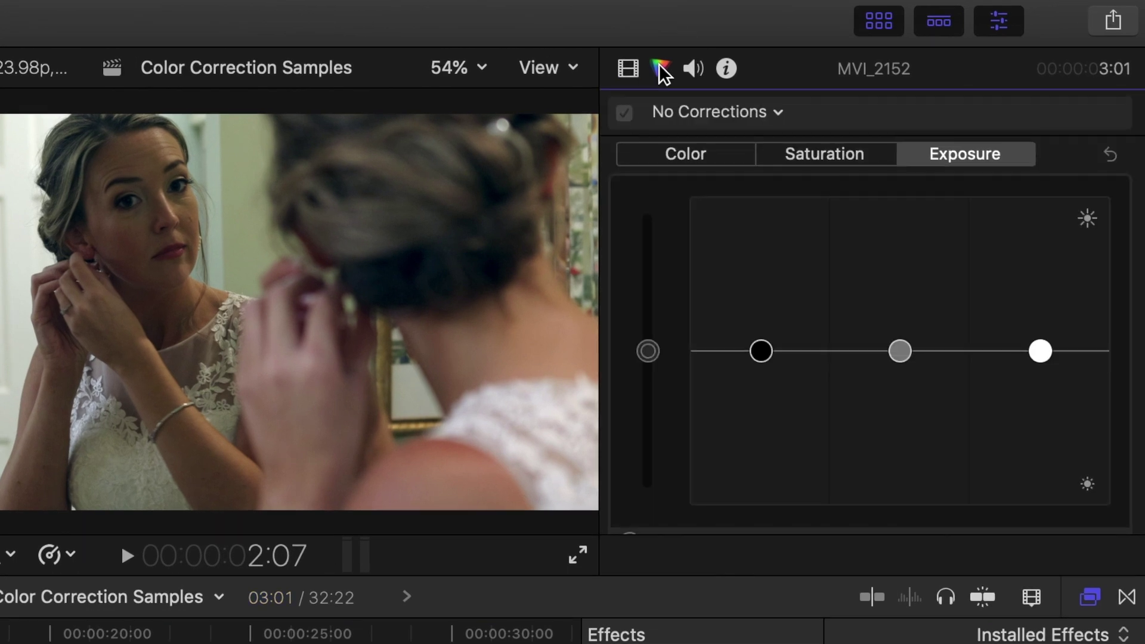
pyautogui.click(697, 114)
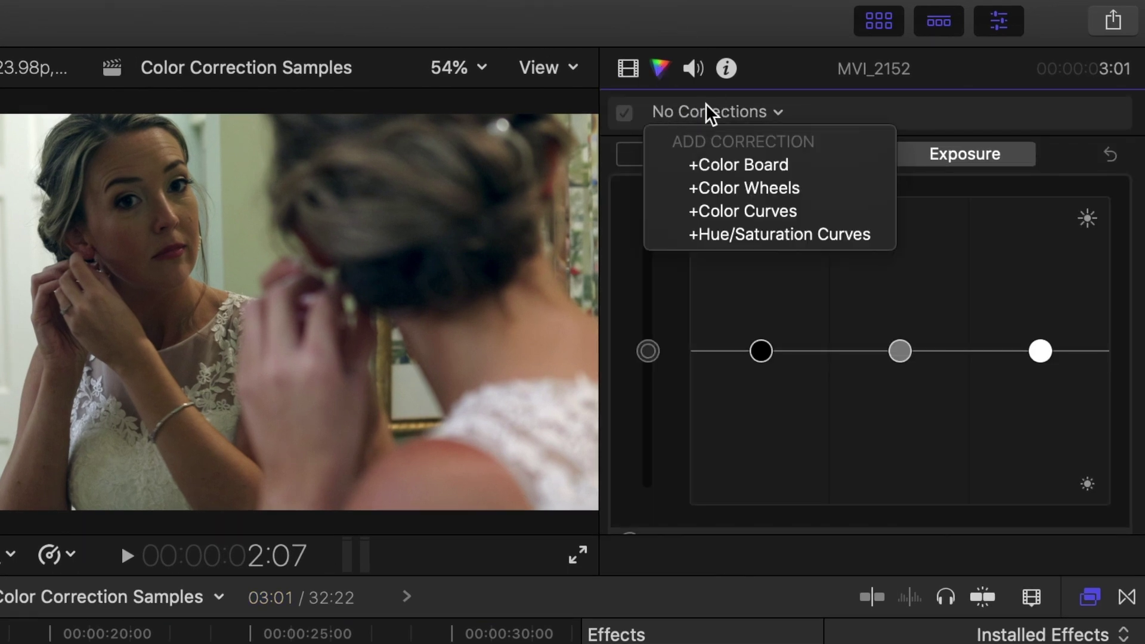
pyautogui.click(727, 194)
# Step: Set the Color Wheels temperature to 4000 and check the picture against the uncorrected version
pyautogui.scroll(-10, 742, 493)
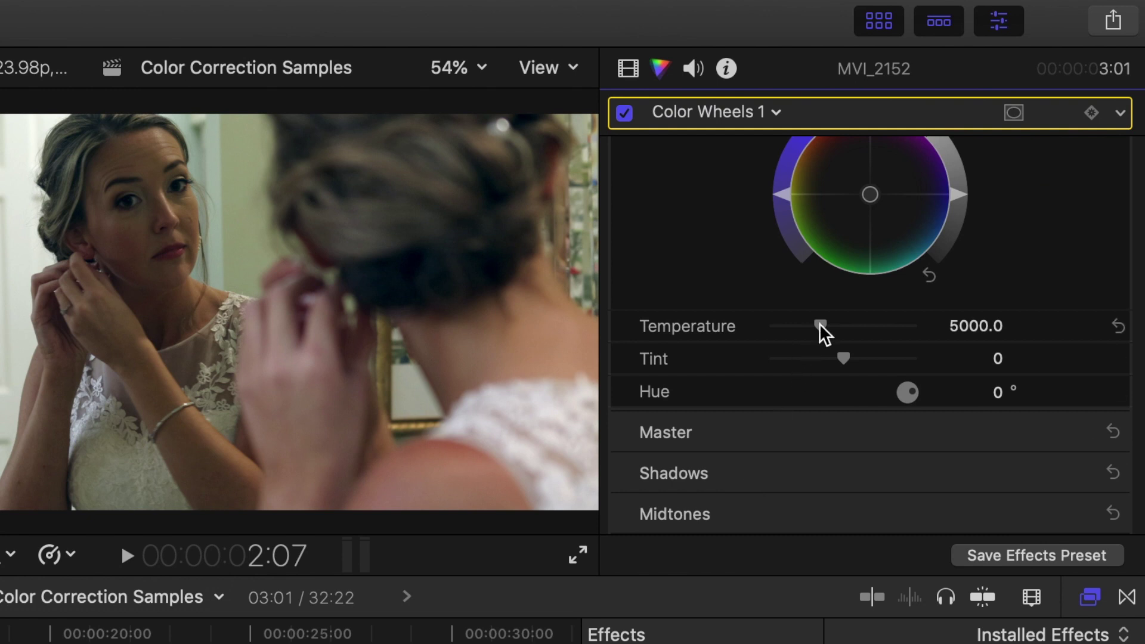
pyautogui.moveTo(819, 323)
pyautogui.mouseDown()
pyautogui.moveTo(840, 327)
pyautogui.moveTo(779, 338)
pyautogui.moveTo(803, 337)
pyautogui.mouseUp()
pyautogui.click(987, 326)
pyautogui.write('4000')
pyautogui.press('Return')
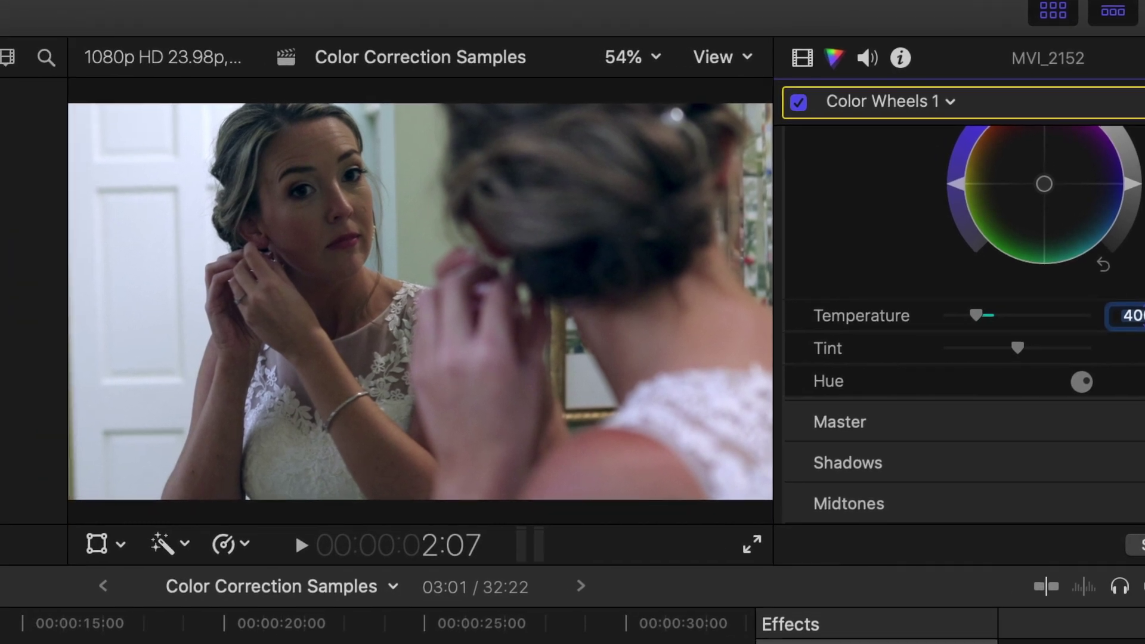
pyautogui.click(798, 104)
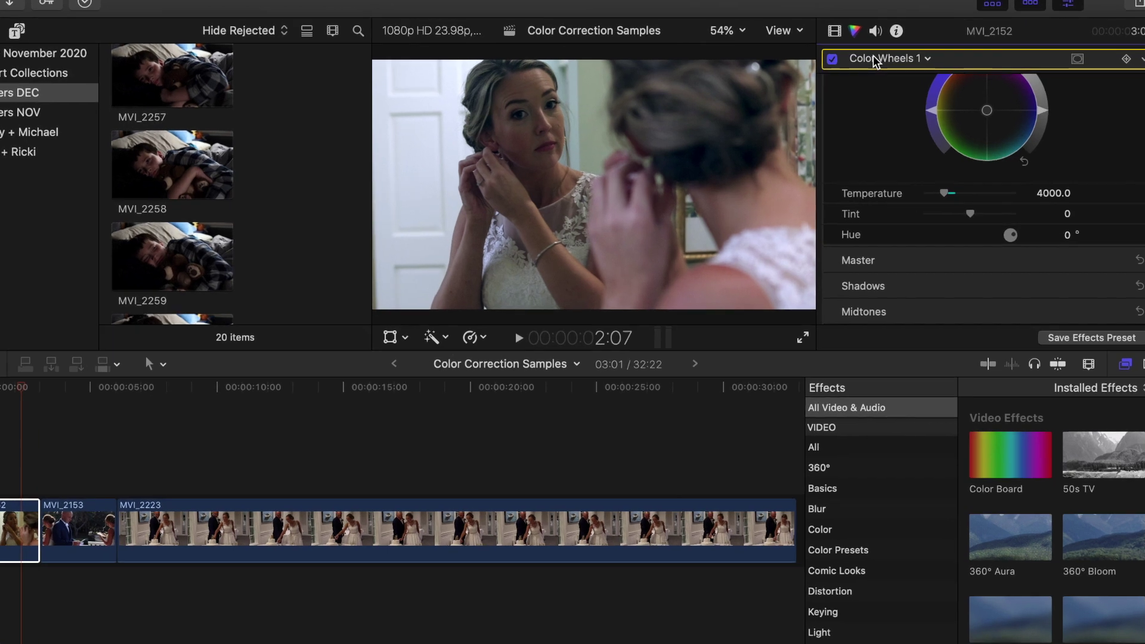
# Step: Add a Color Board correction to the MVI_2152 clip in addition to the Color Wheels
pyautogui.click(878, 67)
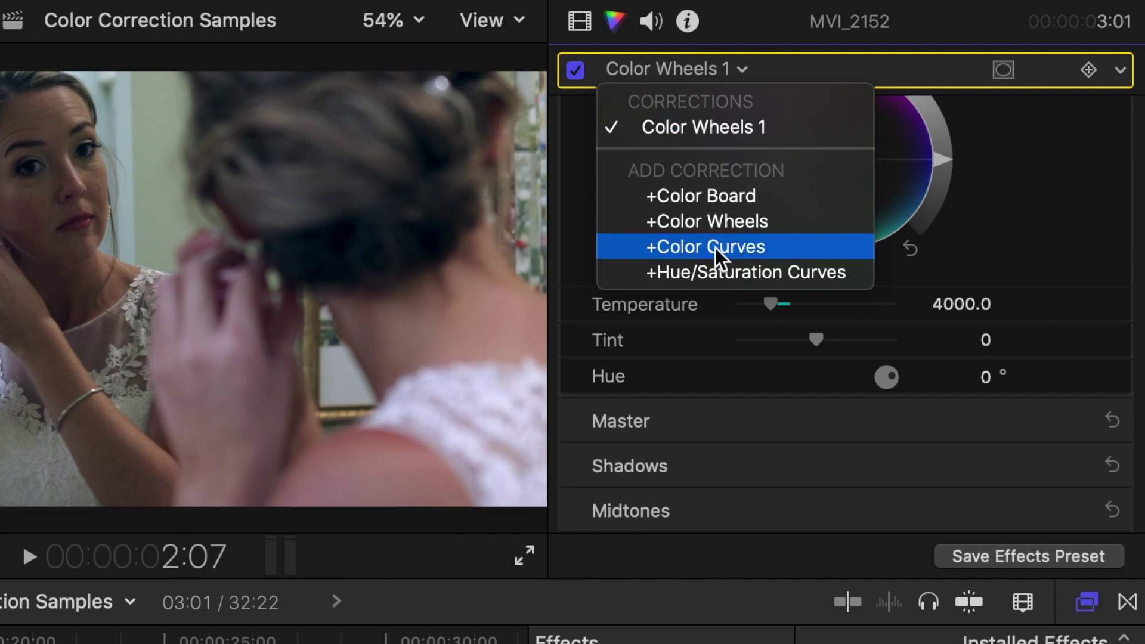
pyautogui.click(699, 203)
pyautogui.moveTo(1030, 301)
pyautogui.mouseDown()
pyautogui.moveTo(1046, 336)
pyautogui.moveTo(1049, 246)
pyautogui.moveTo(1058, 354)
pyautogui.moveTo(1052, 303)
pyautogui.mouseUp()
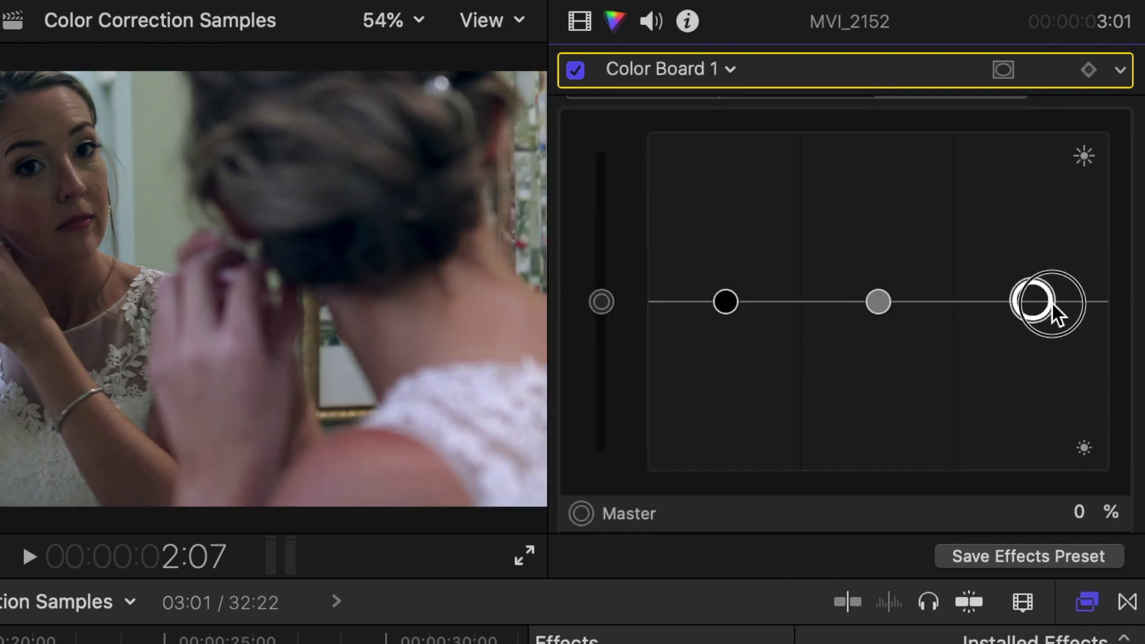
pyautogui.moveTo(878, 302)
pyautogui.mouseDown()
pyautogui.moveTo(879, 225)
pyautogui.moveTo(881, 340)
pyautogui.moveTo(878, 304)
pyautogui.mouseUp()
pyautogui.moveTo(725, 302)
pyautogui.mouseDown()
pyautogui.moveTo(729, 228)
pyautogui.moveTo(734, 394)
pyautogui.moveTo(734, 251)
pyautogui.moveTo(736, 316)
pyautogui.moveTo(726, 304)
pyautogui.mouseUp()
# Step: Raise the highlights and midtones exposure on the Color Board and compare the clip with all effects off
pyautogui.moveTo(1034, 295); pyautogui.dragTo(1030, 344)
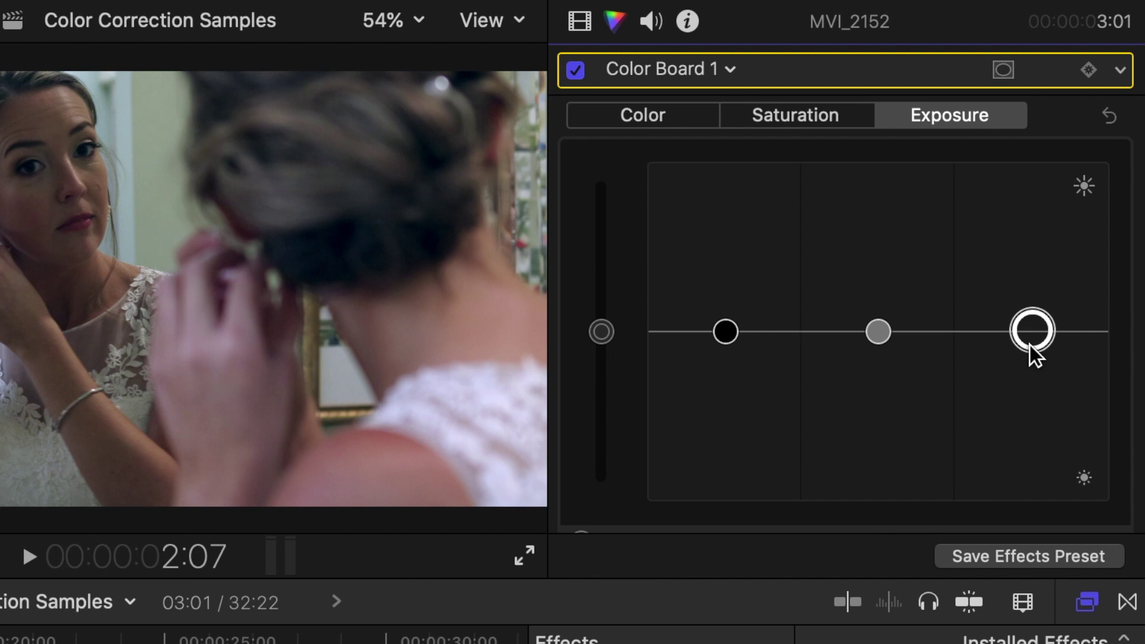
pyautogui.moveTo(1029, 345); pyautogui.dragTo(1029, 318)
pyautogui.moveTo(878, 332); pyautogui.dragTo(882, 306)
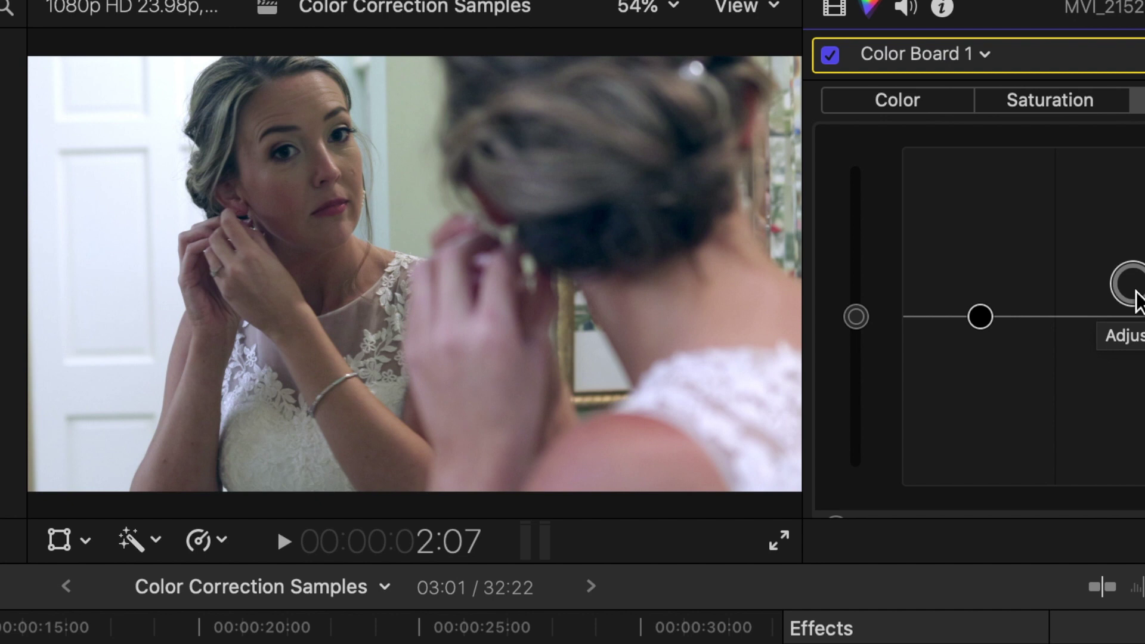
pyautogui.click(829, 55)
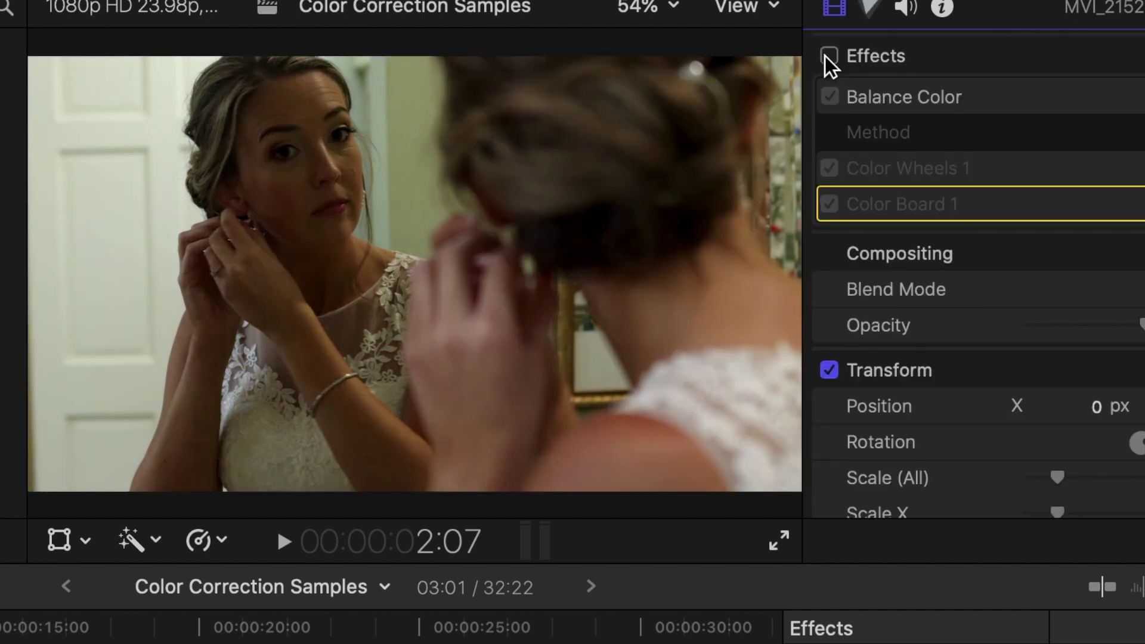
pyautogui.click(828, 56)
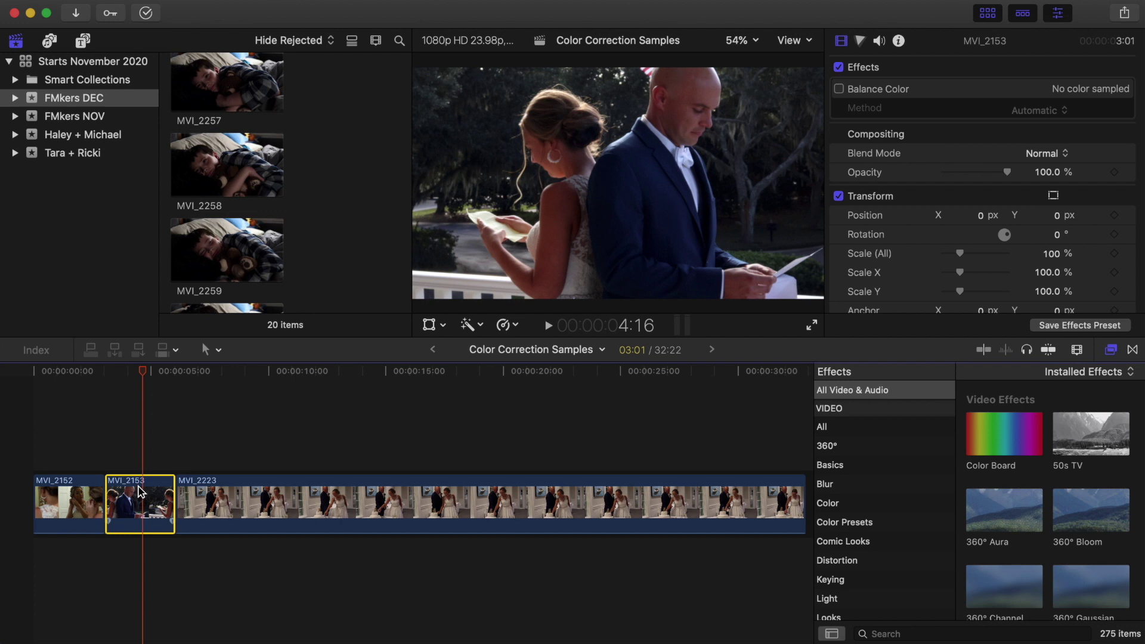
# Step: Raise the MVI_2153 clip's highlights and midtones exposure with a Color Board, and try lifting the shadows before returning them to neutral
pyautogui.click(132, 462)
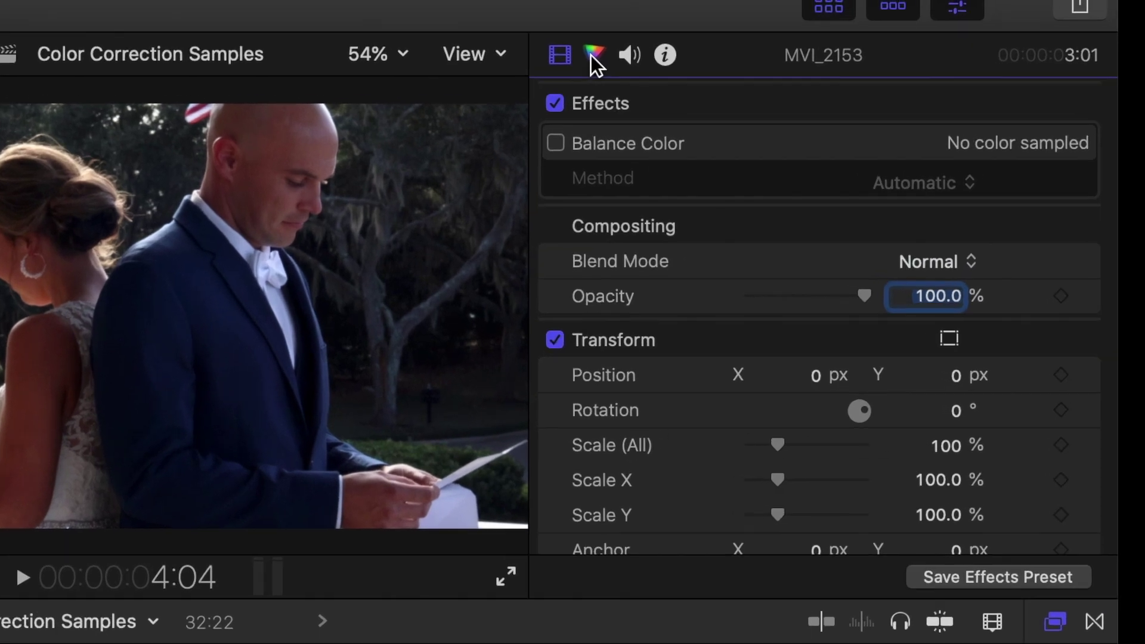
pyautogui.click(795, 19)
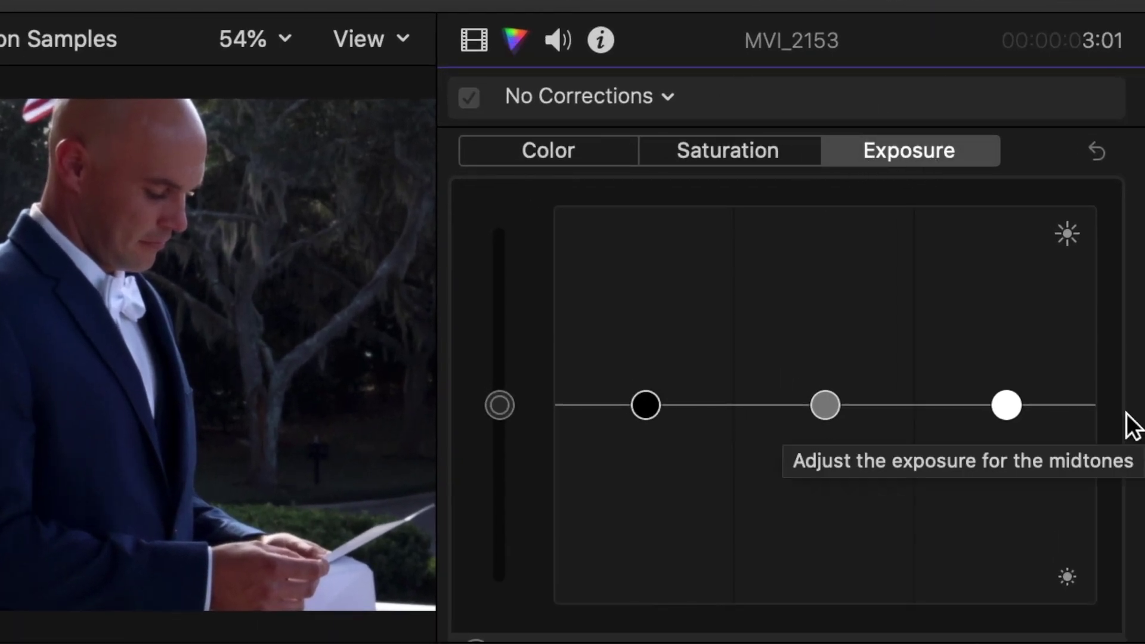
pyautogui.click(1004, 406)
pyautogui.moveTo(1004, 385); pyautogui.dragTo(1006, 330)
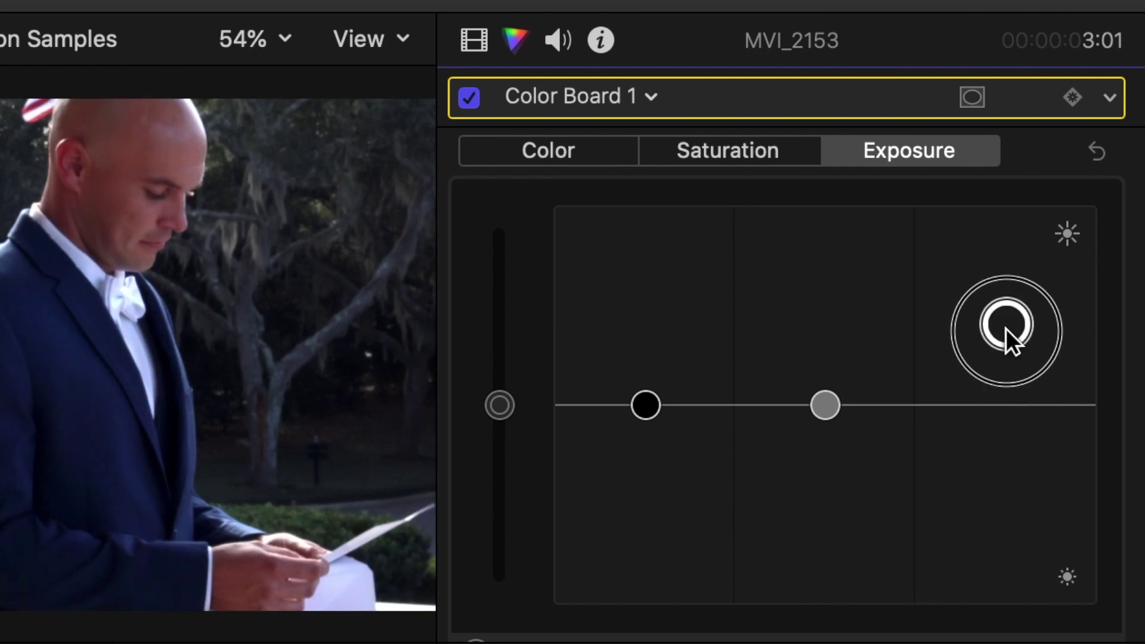
pyautogui.moveTo(826, 411); pyautogui.dragTo(825, 359)
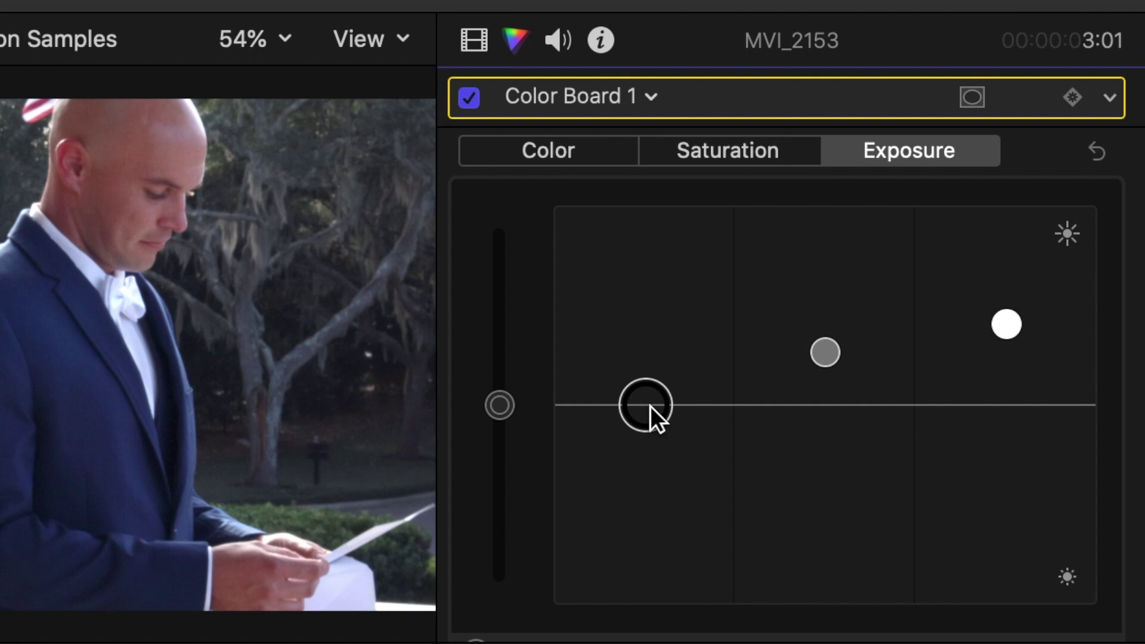
pyautogui.moveTo(651, 406); pyautogui.dragTo(646, 357)
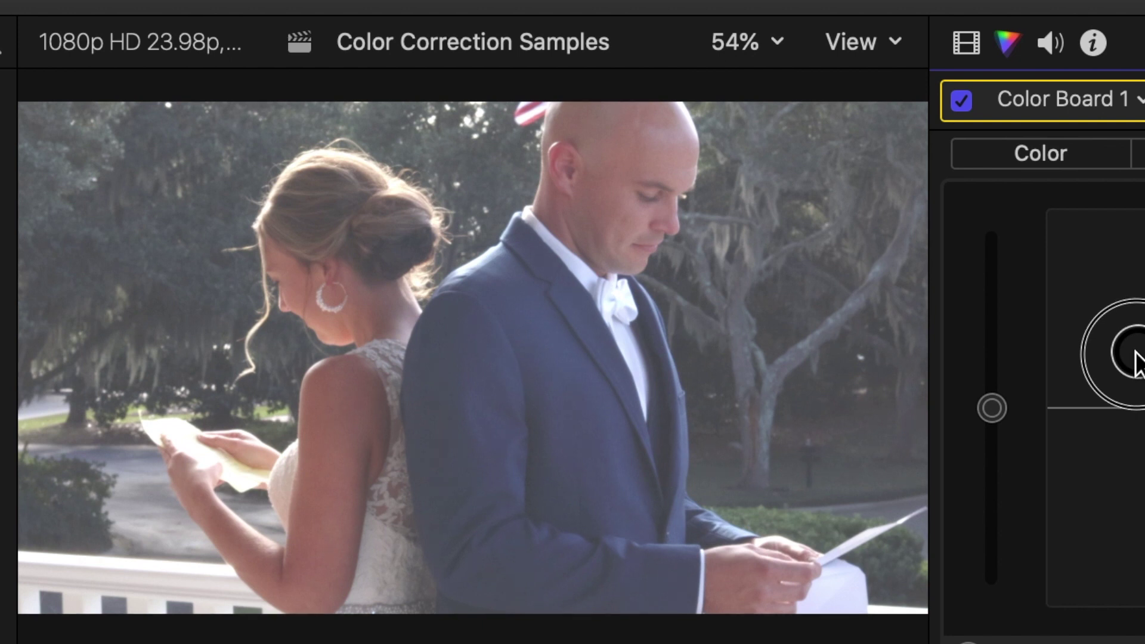
pyautogui.moveTo(1138, 361); pyautogui.dragTo(1136, 409)
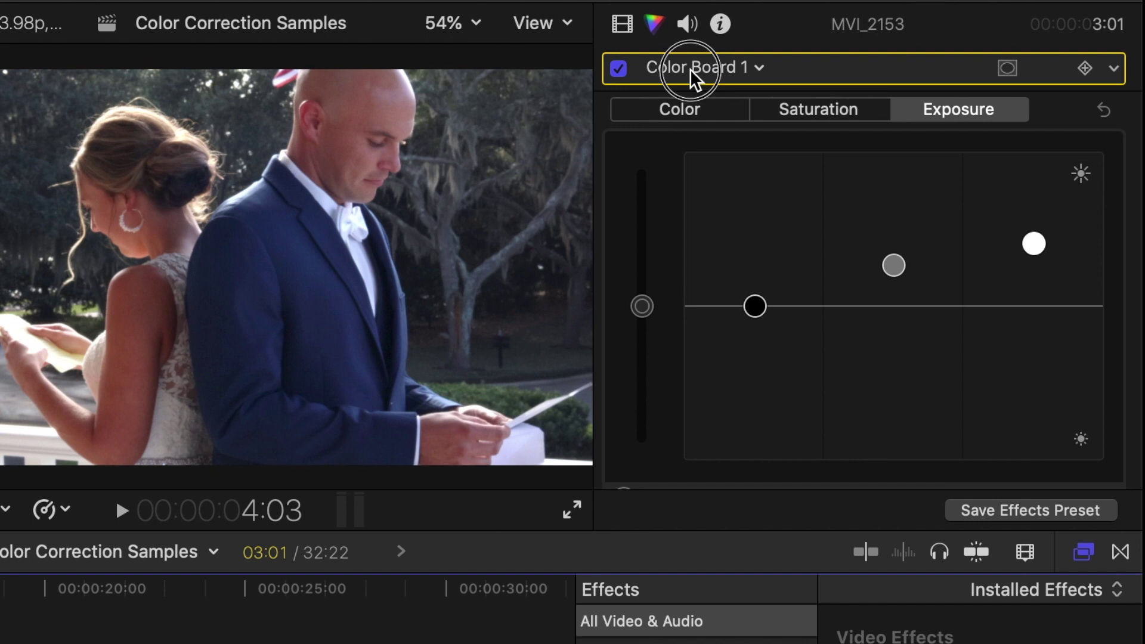
# Step: Add Hue/Saturation Curves to the MVI_2153 clip and sample the groom's skin for the Hue vs Sat curve
pyautogui.click(882, 67)
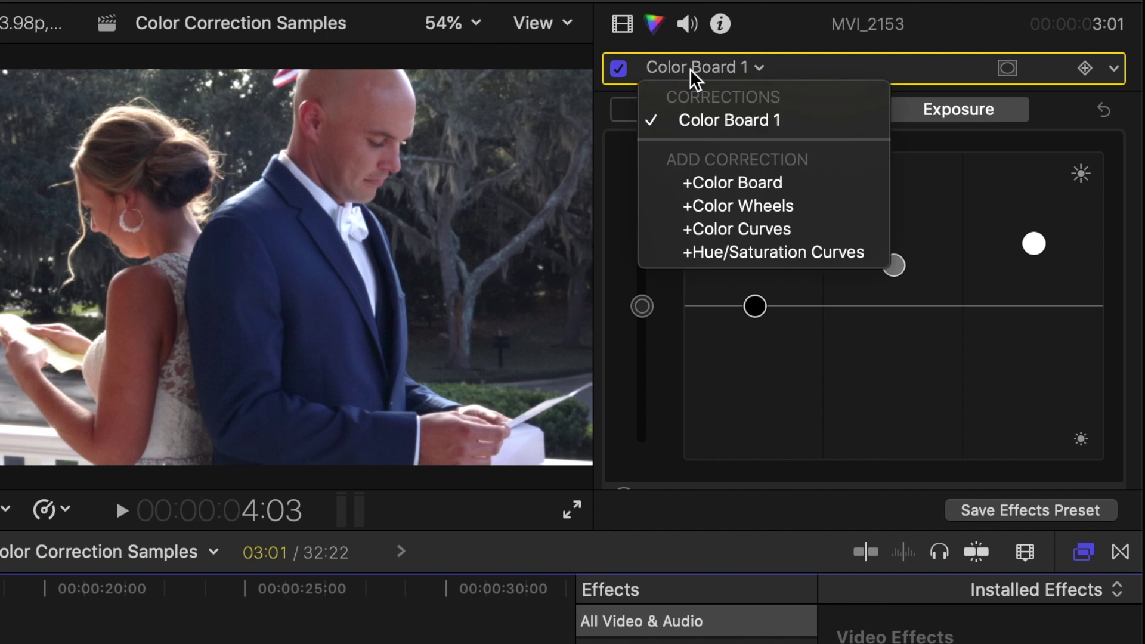
pyautogui.click(759, 253)
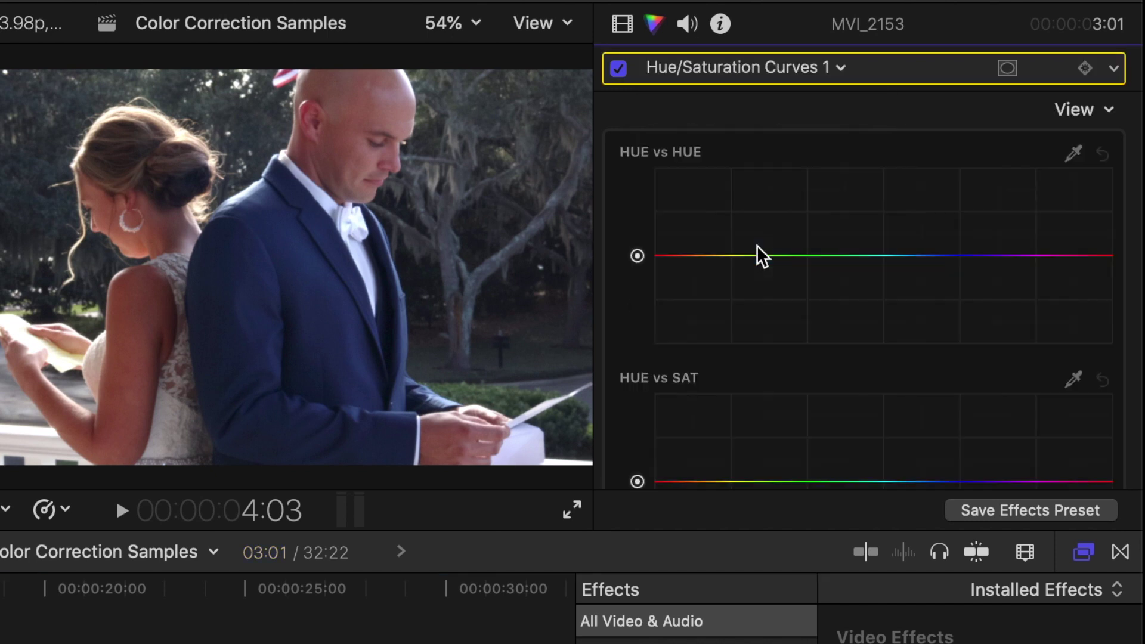
pyautogui.scroll(-3, 631, 191)
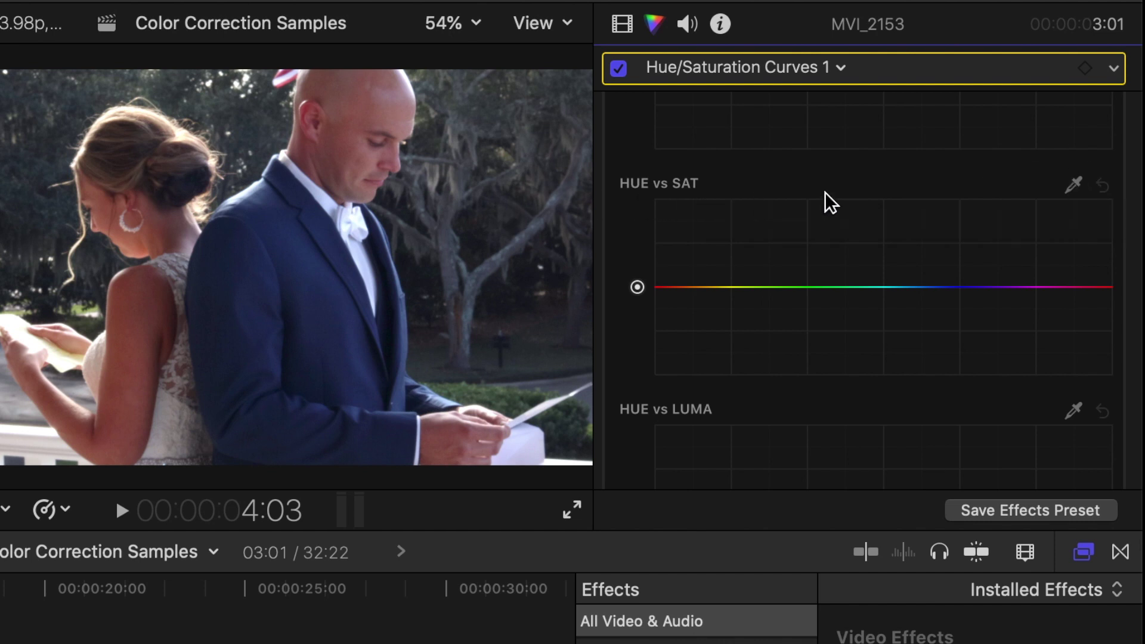
pyautogui.click(1074, 186)
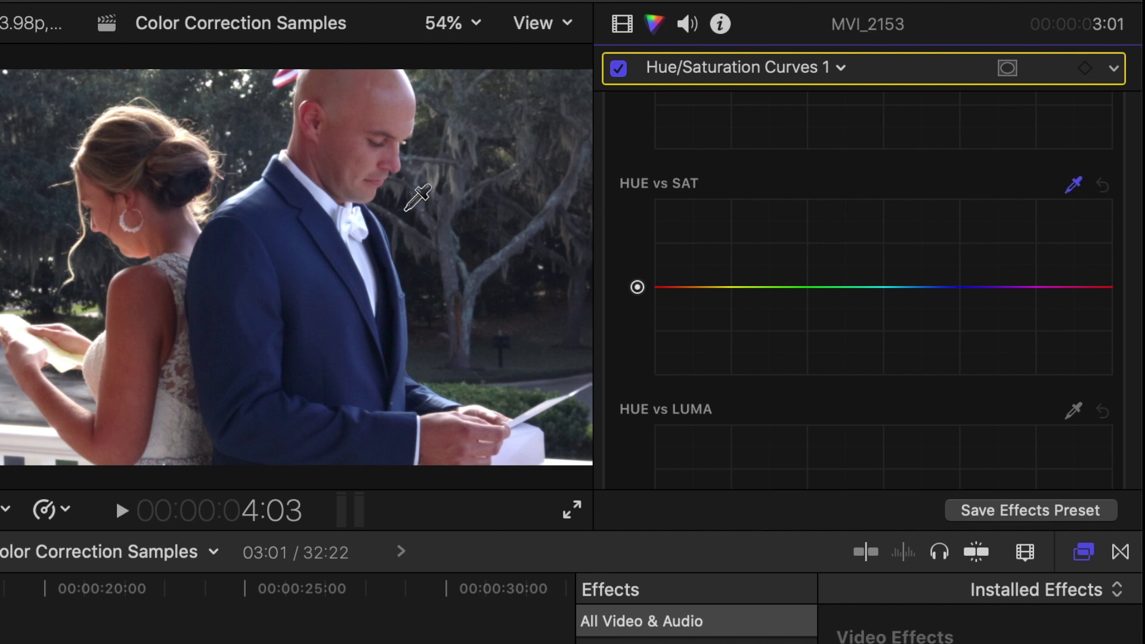
pyautogui.click(340, 145)
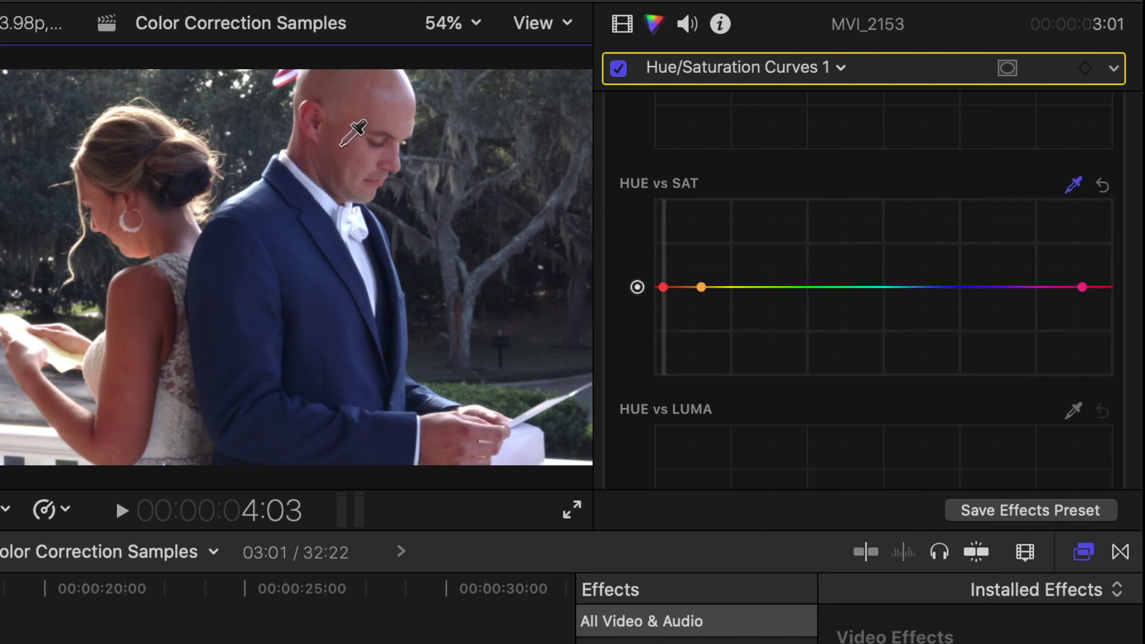
# Step: Lower the sampled red point on the Hue vs Sat curve to reduce the skin tones' saturation
pyautogui.click(664, 288)
pyautogui.moveTo(663, 287); pyautogui.dragTo(666, 314)
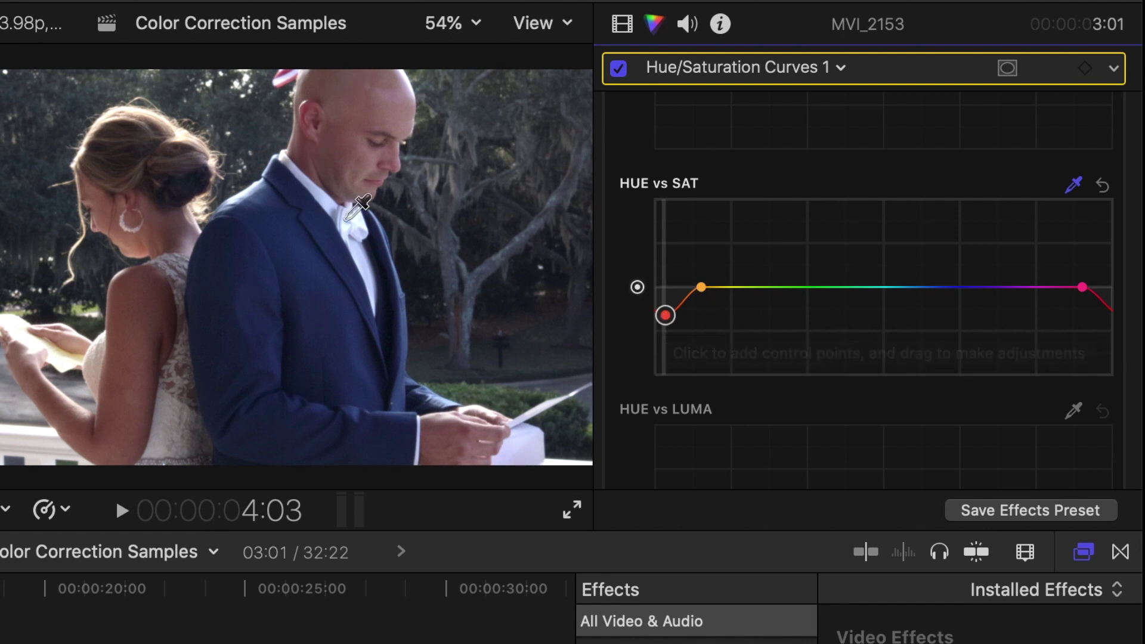
pyautogui.click(667, 317)
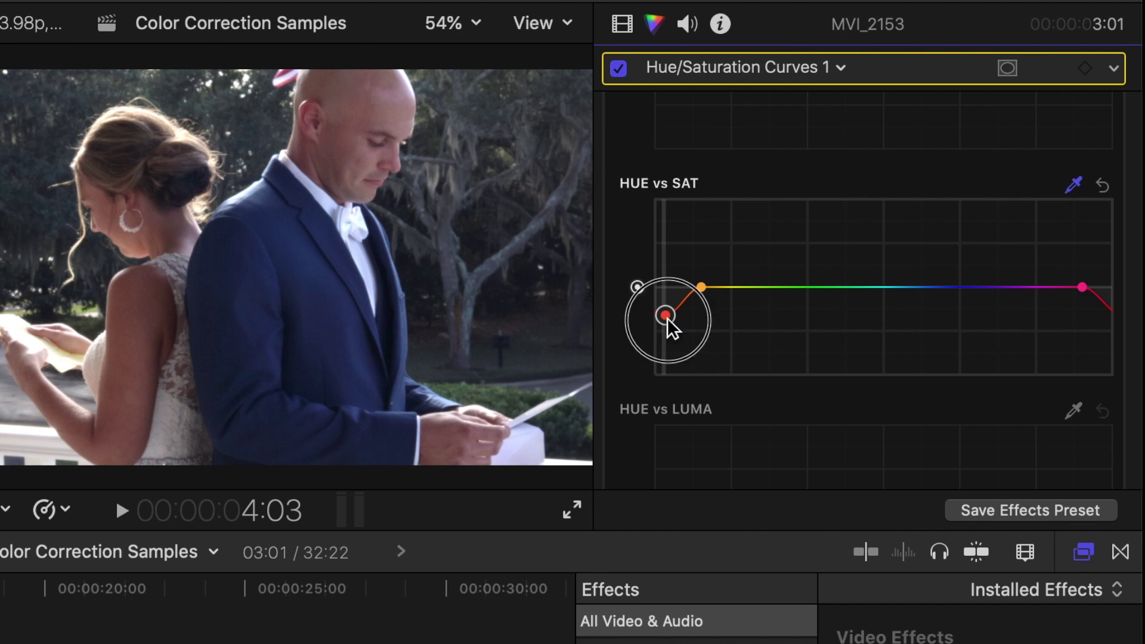
pyautogui.moveTo(668, 320); pyautogui.dragTo(666, 410)
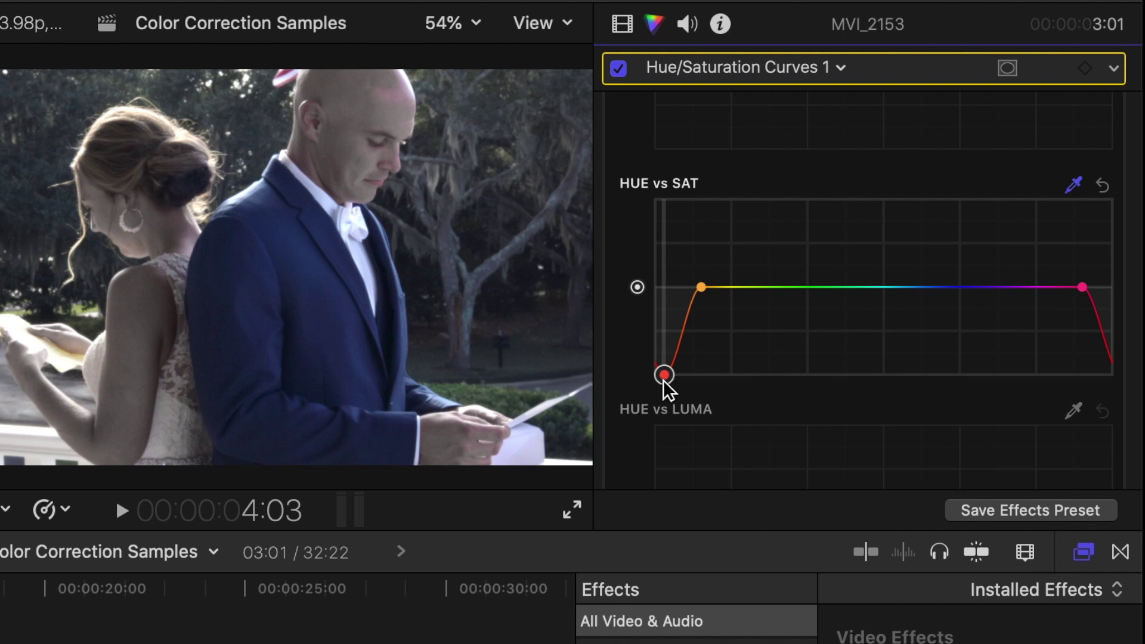
# Step: Add Color Curves to the MVI_2153 clip and shape the luma curve into a slight S with raised highlights and lowered shadows
pyautogui.click(715, 58)
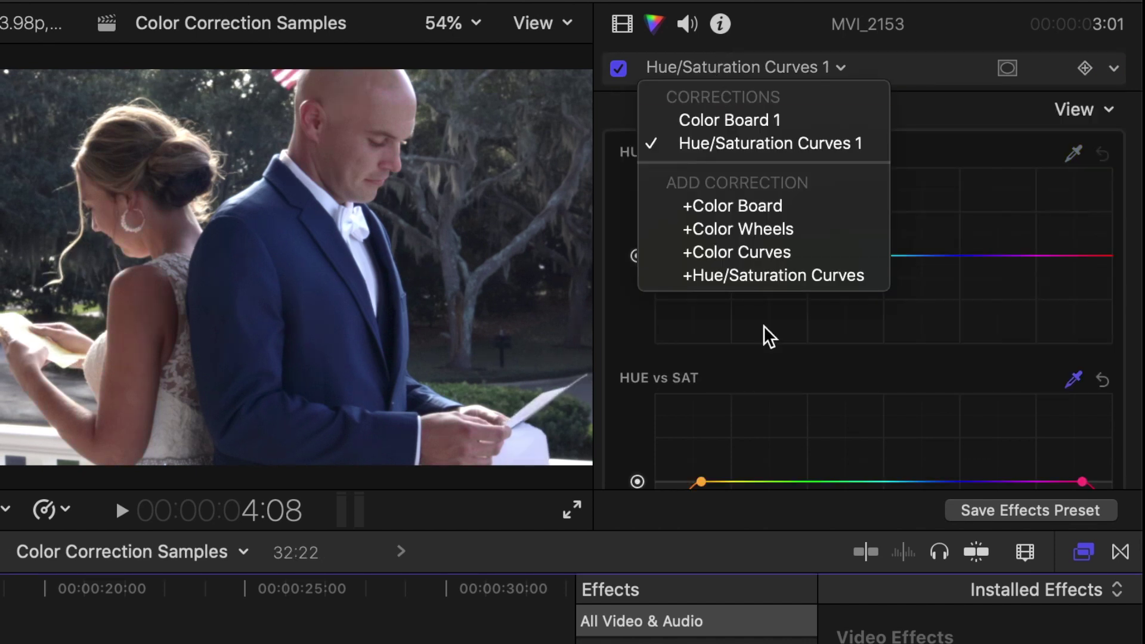
pyautogui.click(763, 263)
pyautogui.click(988, 211)
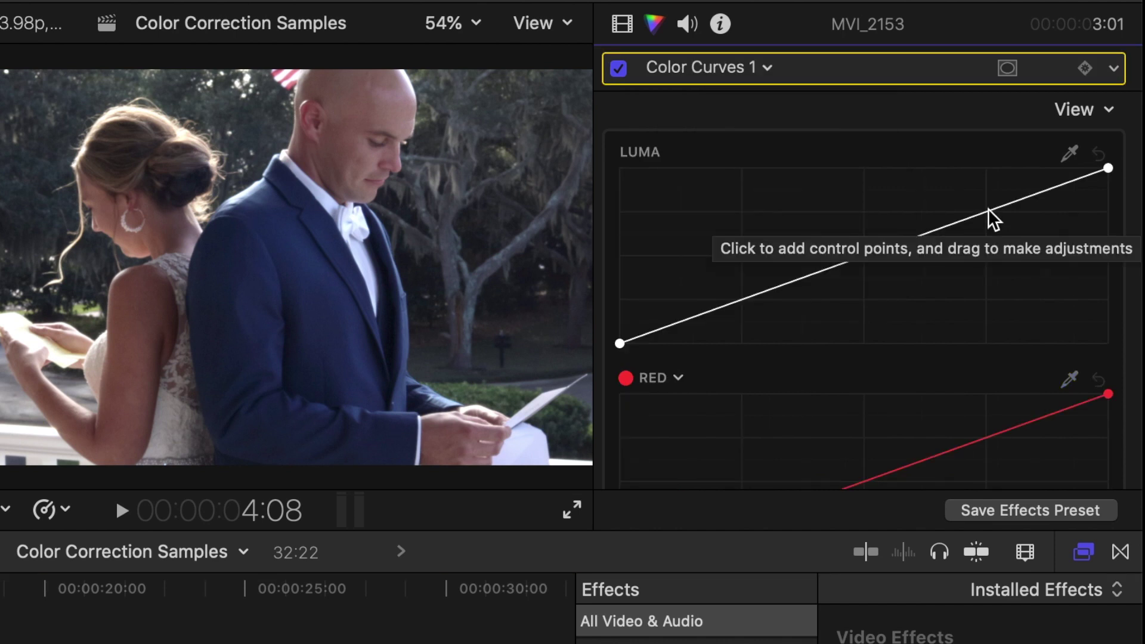
pyautogui.click(740, 300)
pyautogui.click(987, 211)
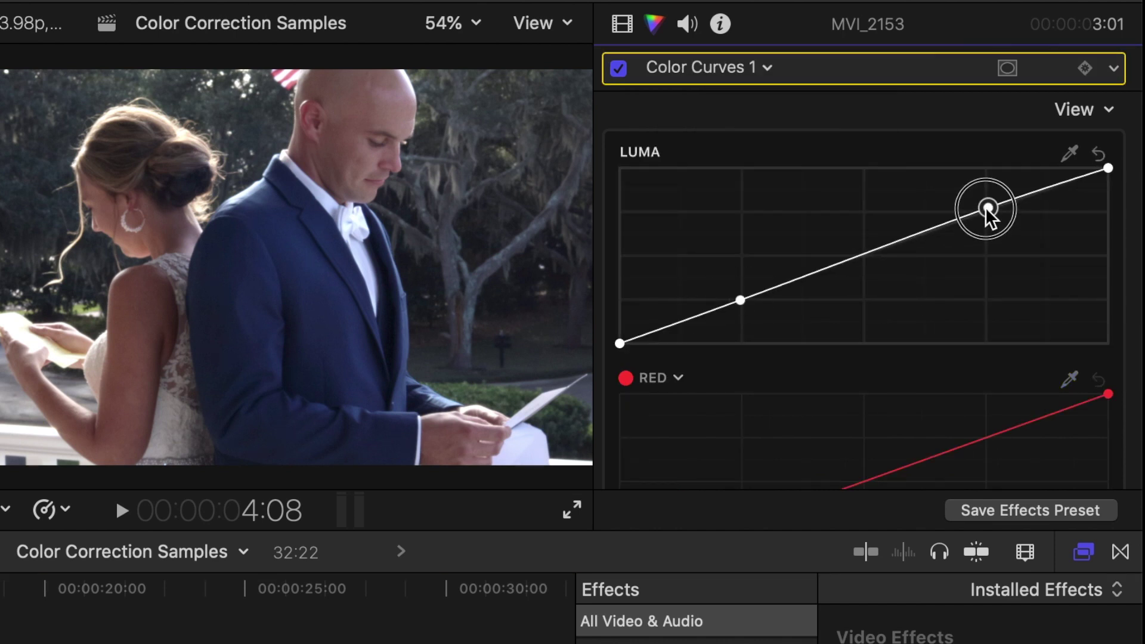
pyautogui.click(741, 300)
pyautogui.moveTo(740, 300); pyautogui.dragTo(741, 304)
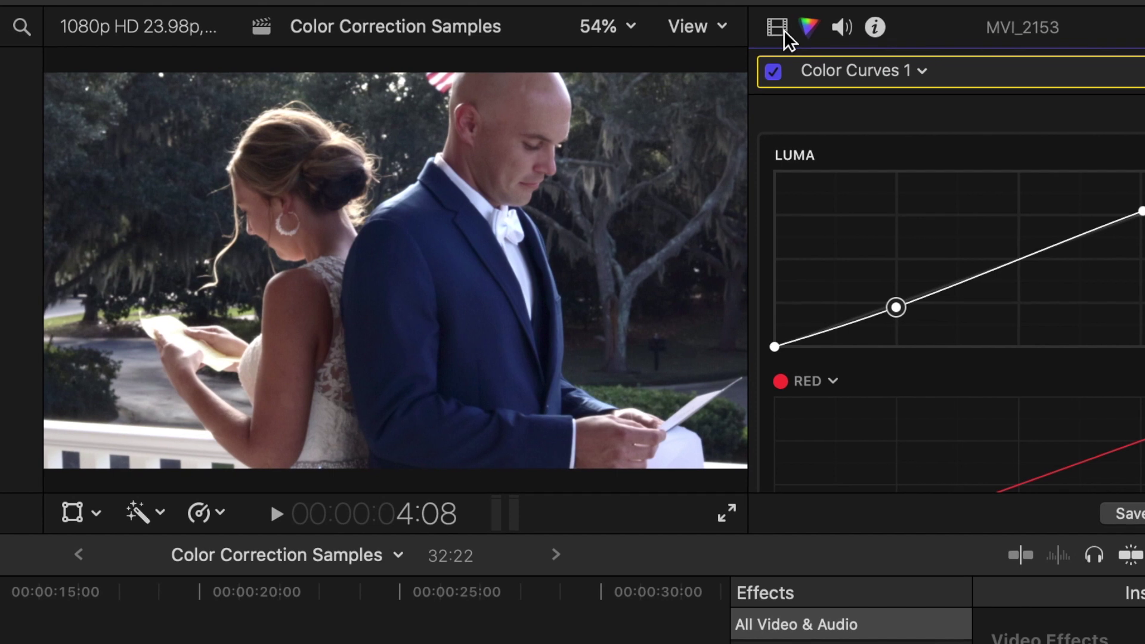
# Step: Switch all effects on the MVI_2153 clip off and back on to compare the original with the correction
pyautogui.click(622, 24)
pyautogui.click(781, 73)
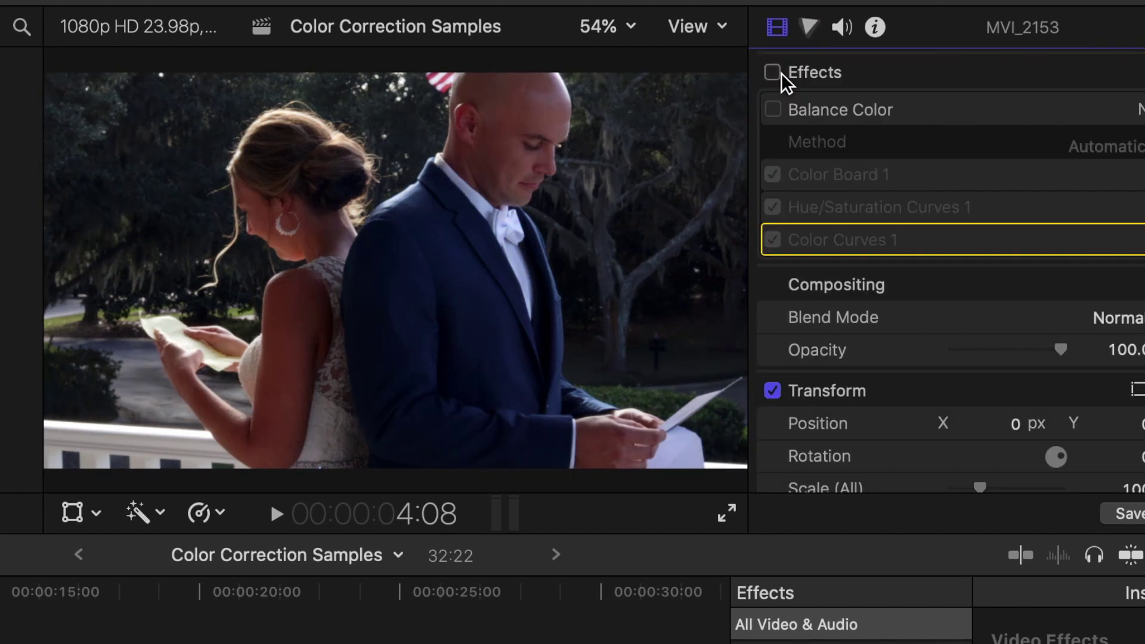
pyautogui.click(773, 72)
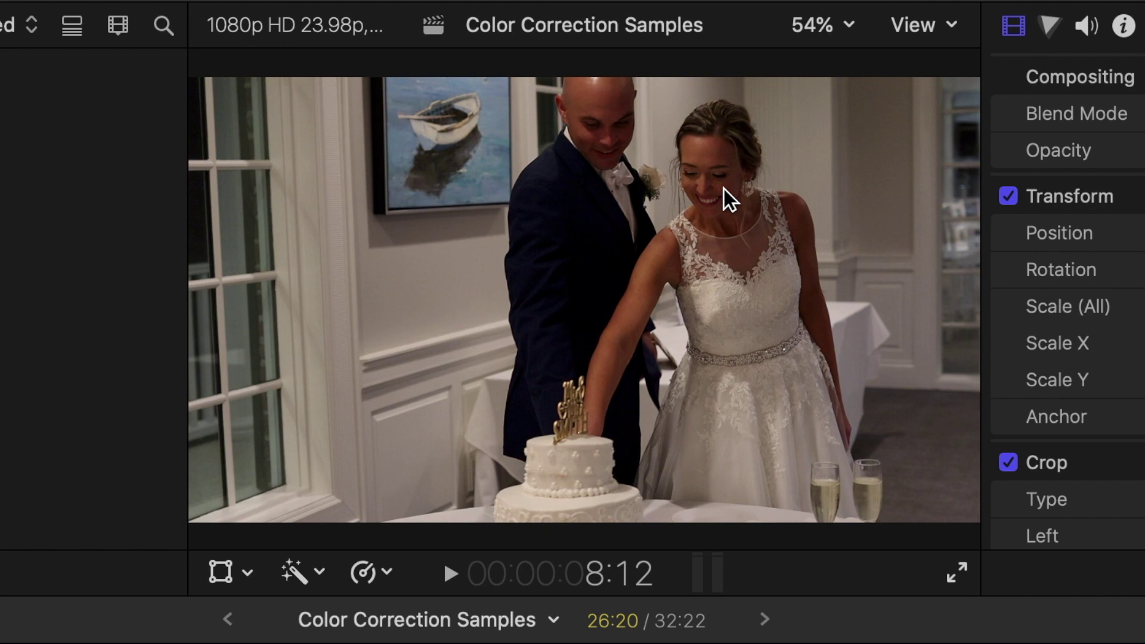
# Step: Add Hue/Saturation Curves to the MVI_2223 clip and lower the saturation of the bride's sampled skin tone on the Hue vs Sat curve
pyautogui.click(1048, 25)
pyautogui.click(1099, 78)
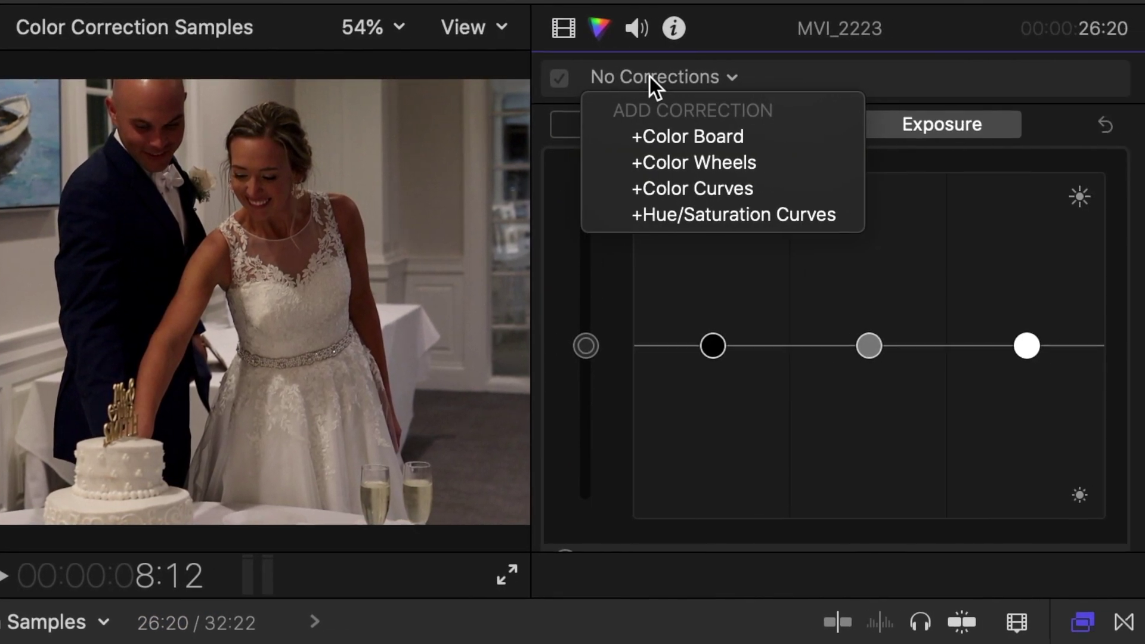
pyautogui.click(709, 216)
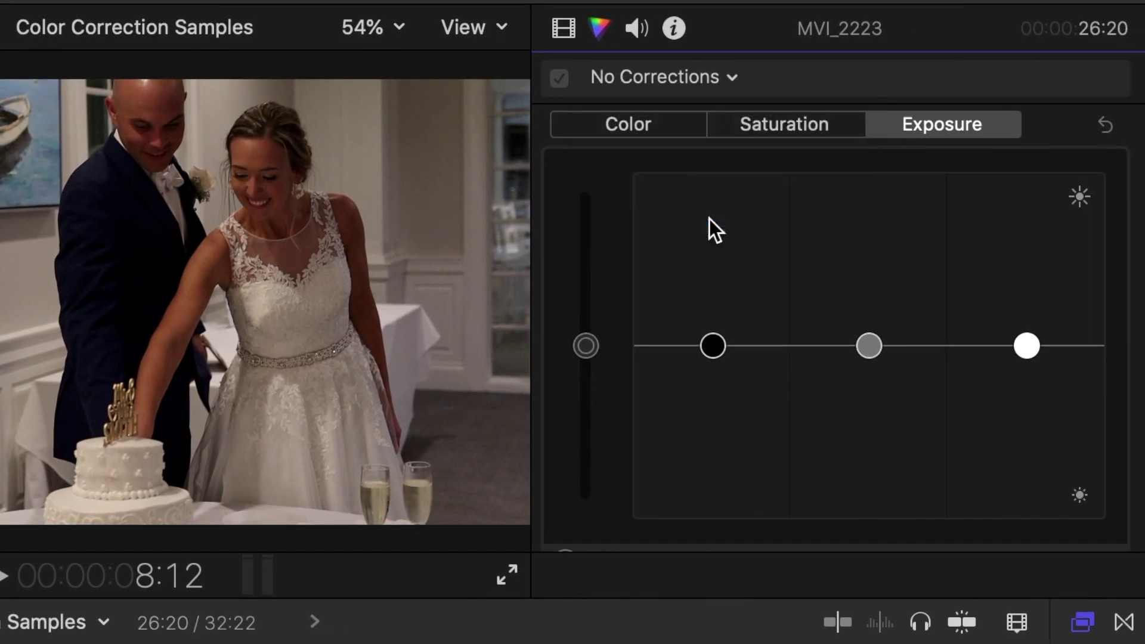
pyautogui.scroll(-3, 668, 239)
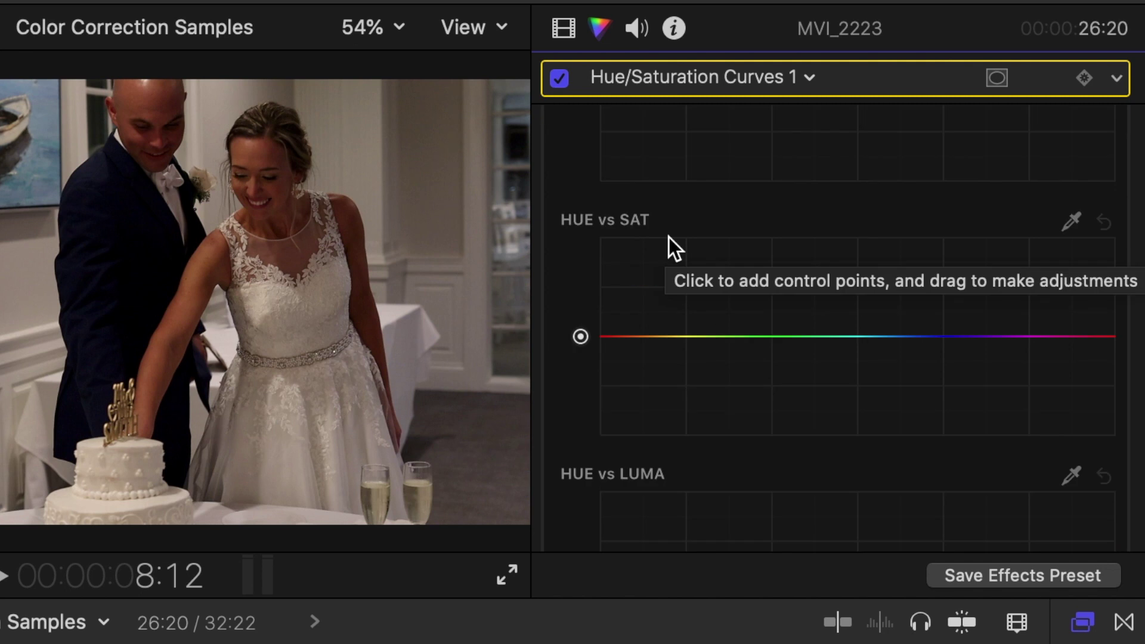
pyautogui.click(1068, 224)
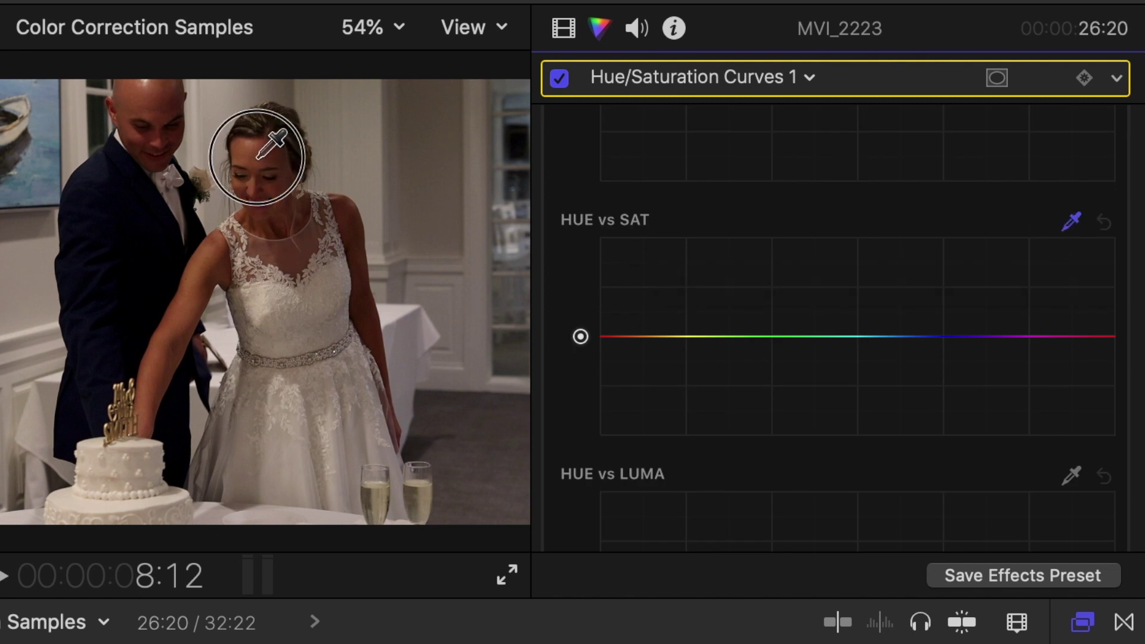
pyautogui.click(271, 144)
pyautogui.moveTo(621, 336)
pyautogui.mouseDown()
pyautogui.moveTo(625, 367)
pyautogui.moveTo(630, 269)
pyautogui.moveTo(628, 375)
pyautogui.moveTo(607, 289)
pyautogui.moveTo(622, 263)
pyautogui.mouseUp()
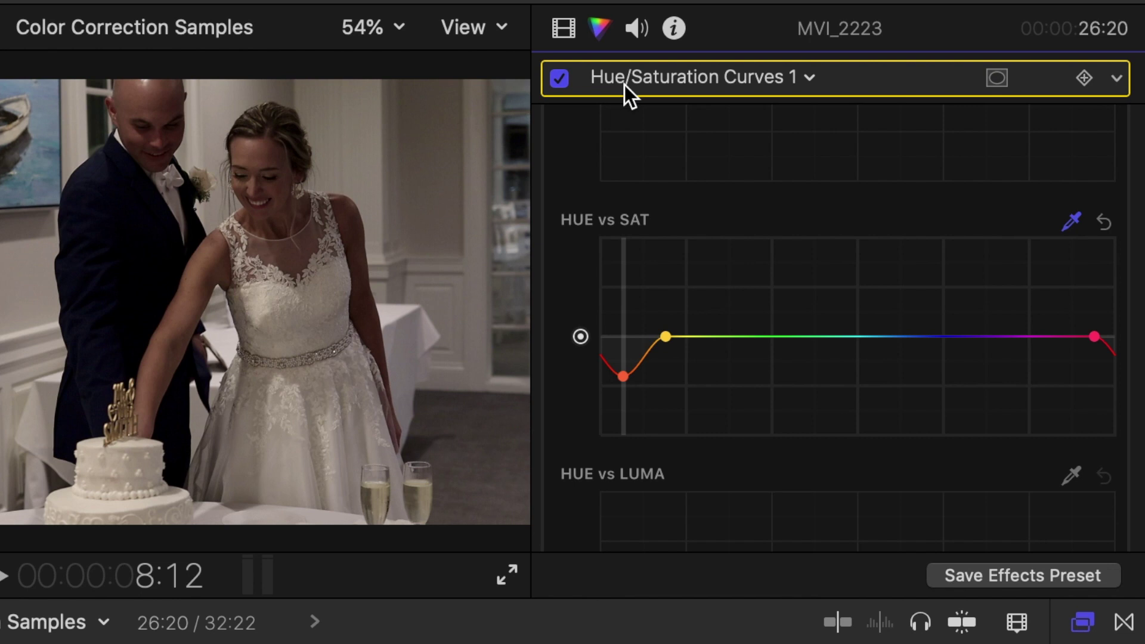
# Step: Add a Color Board correction to the MVI_2223 clip and raise the midtones exposure to about 17%
pyautogui.click(625, 85)
pyautogui.click(681, 206)
pyautogui.moveTo(869, 184); pyautogui.dragTo(858, 160)
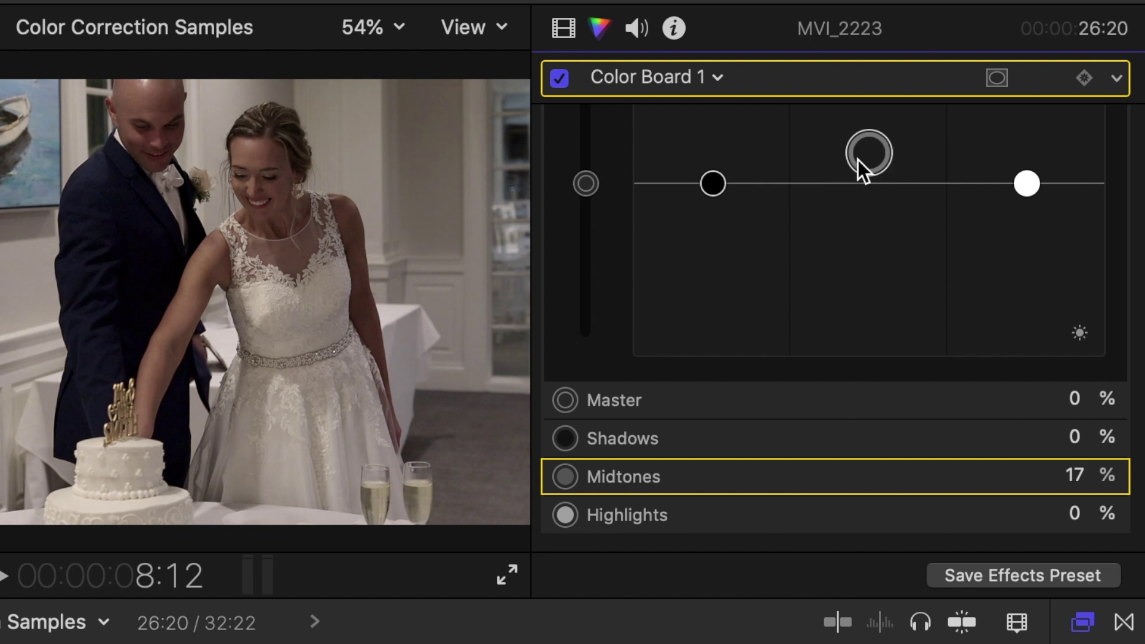
pyautogui.scroll(3, 877, 243)
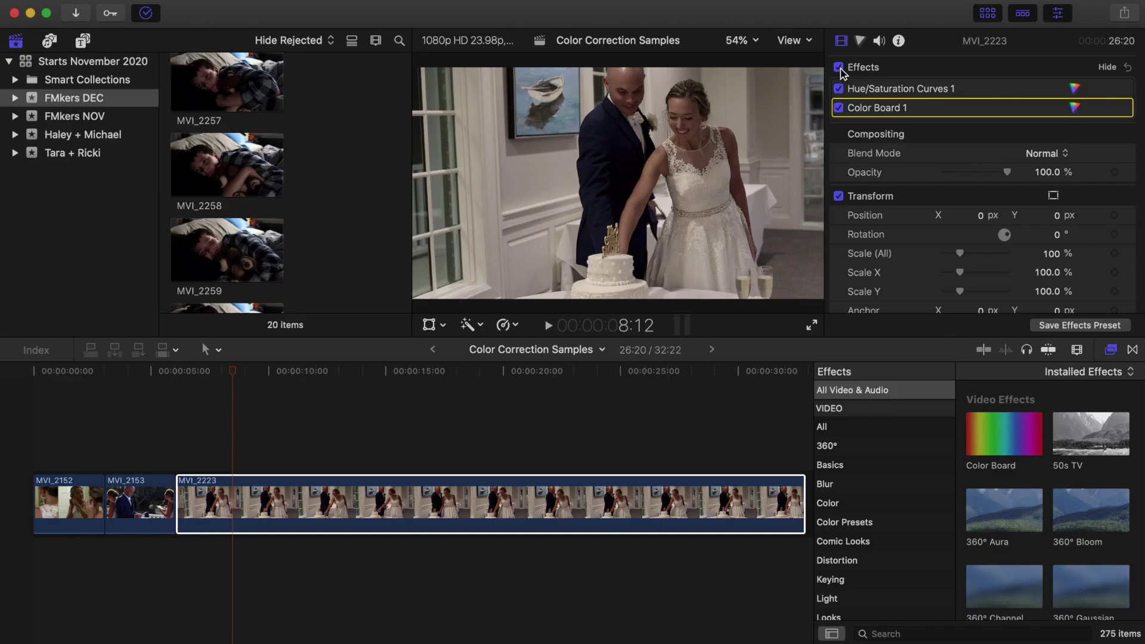